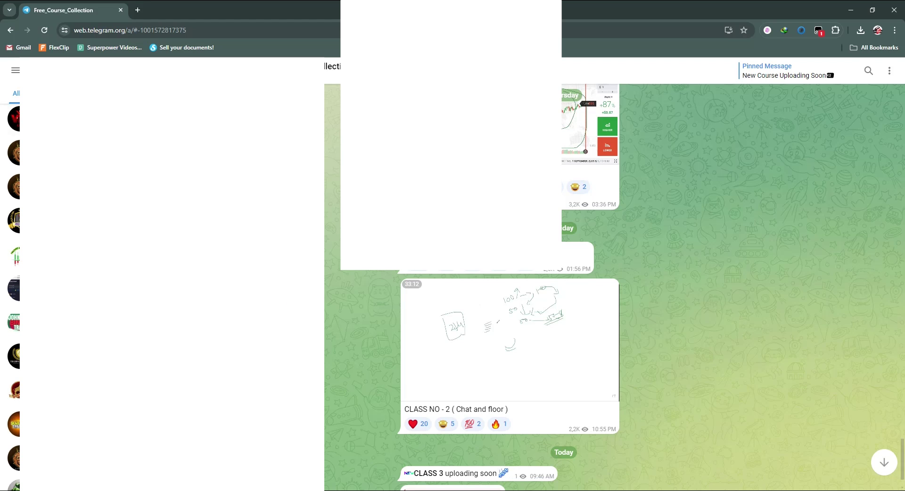
Step: Google 'chrome web store' in a new tab and go to the Chrome Web Store site
scroll(509, 283, "down", 1)
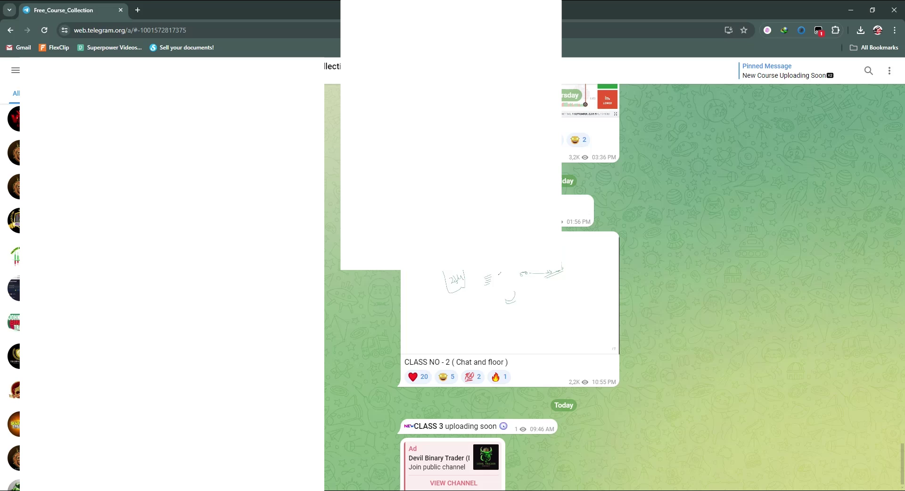
scroll(510, 283, "up", 1)
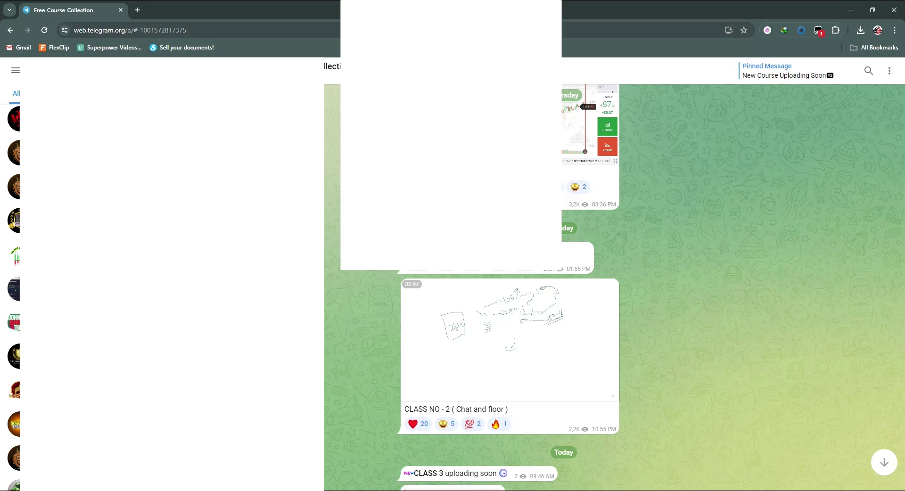
left_click(138, 10)
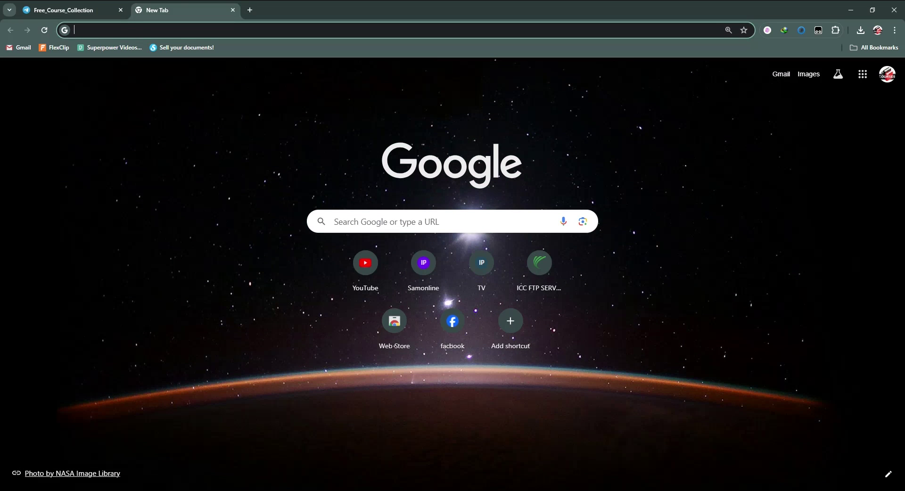
type("ch")
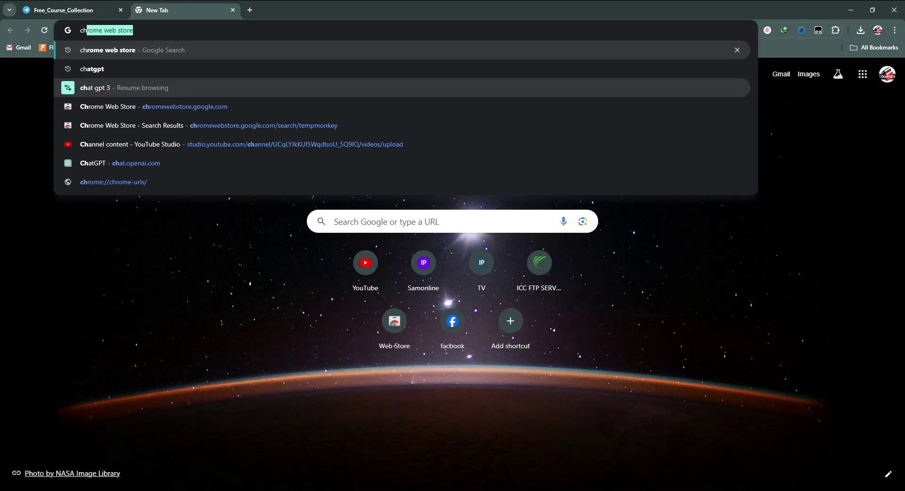
key("Return")
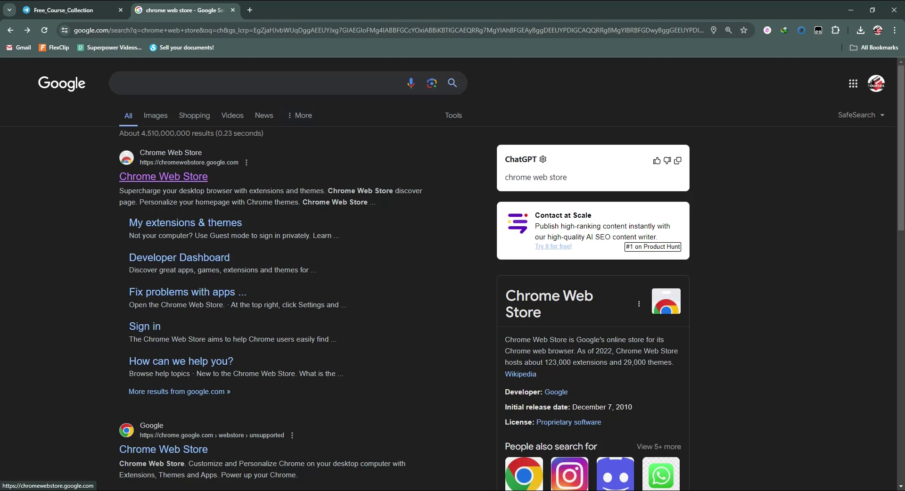
left_click(163, 176)
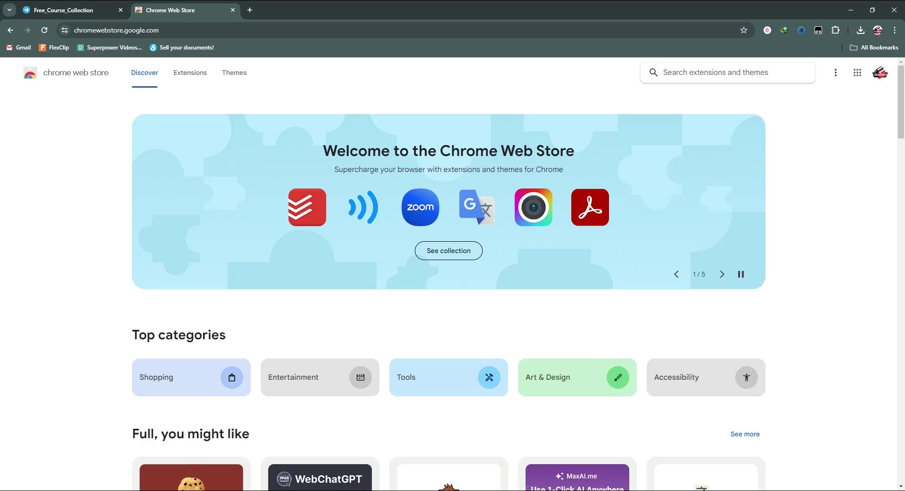
Step: Search the store for 'tampmonkey' and open Tampermonkey's page, which shows it already installed
type("tampmonkey")
key("Return")
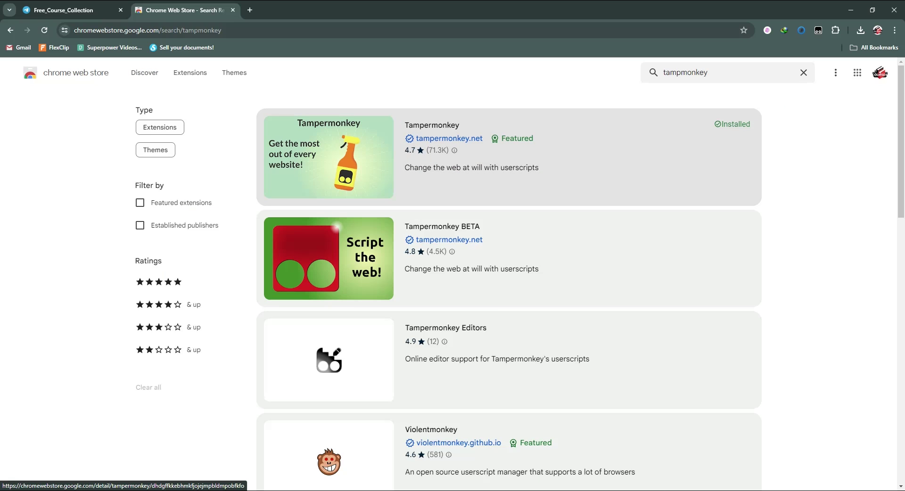
left_click(472, 179)
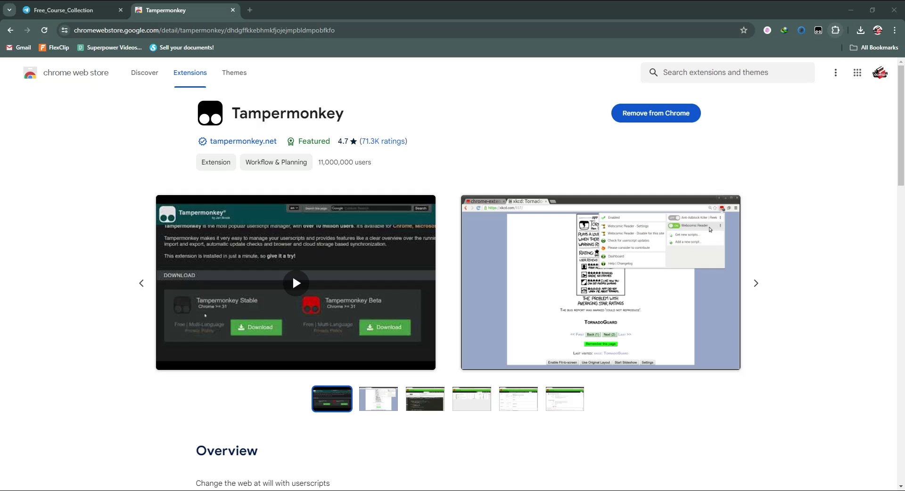
left_click(835, 31)
Step: Check the installed extensions list, then open the pinned Tampermonkey icon's menu
scroll(794, 198, "down", 3)
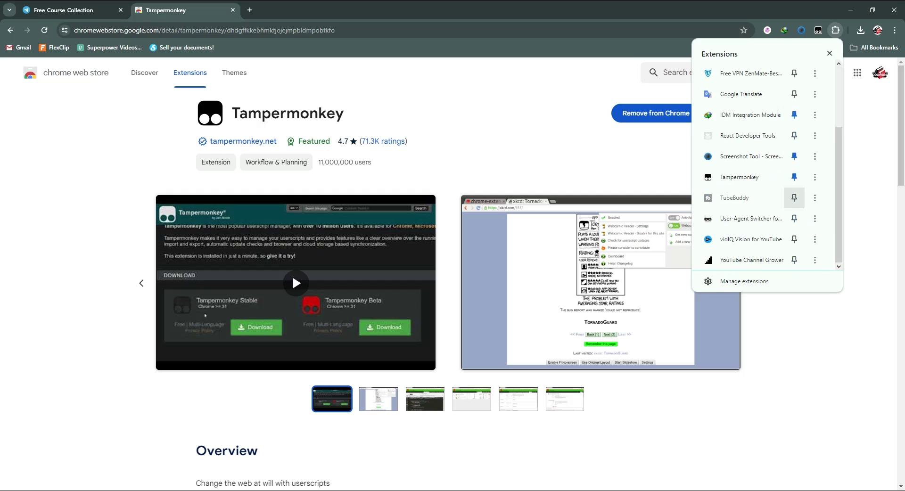
scroll(754, 226, "up", 3)
scroll(754, 218, "down", 3)
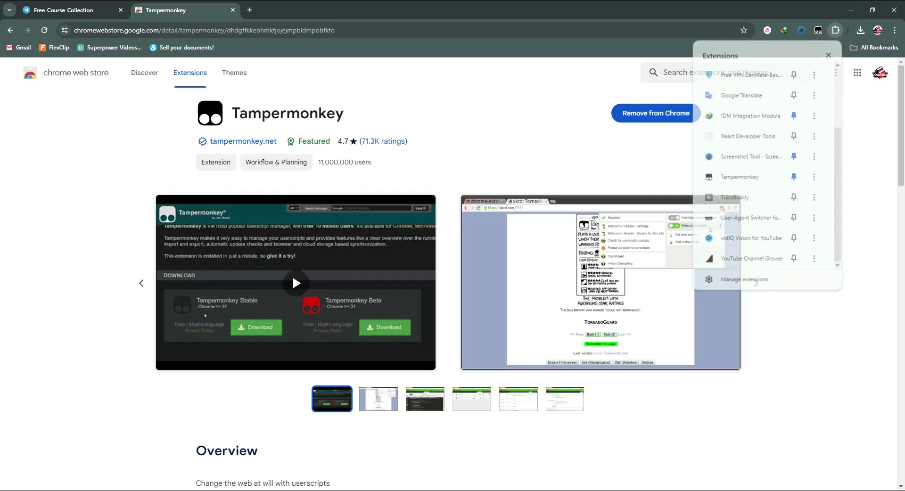
key("Escape")
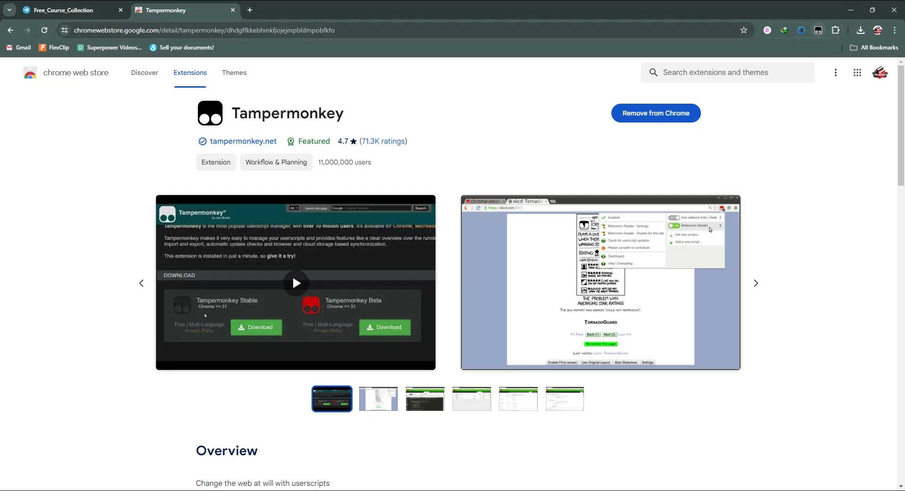
left_click(818, 30)
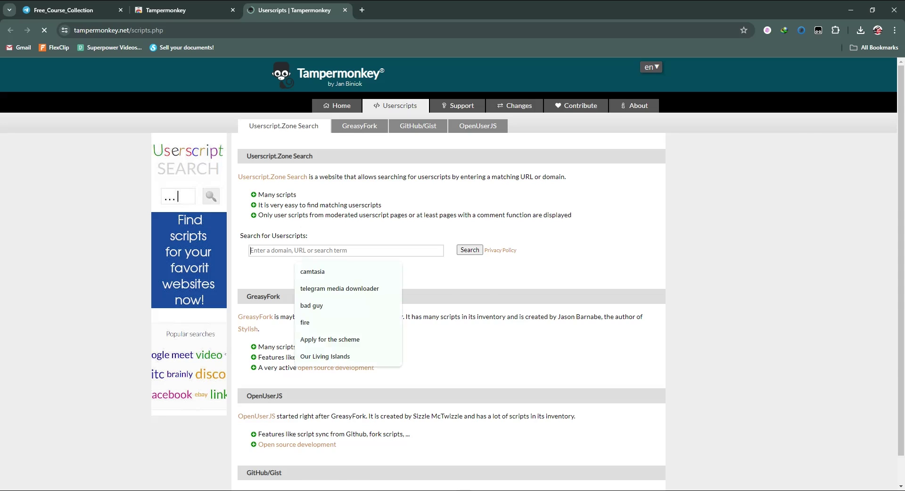
Step: Search userscripts for 'telegram media downloader' using the earlier autocomplete suggestion
key("Down")
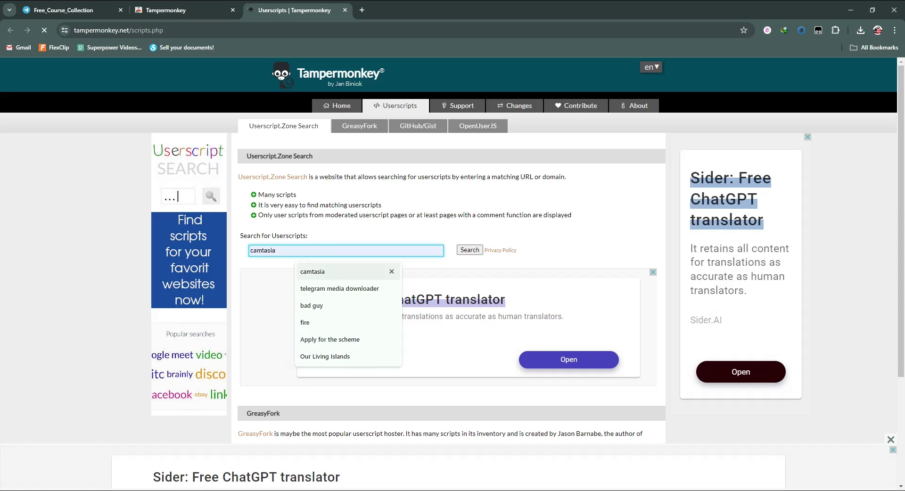
key("Down")
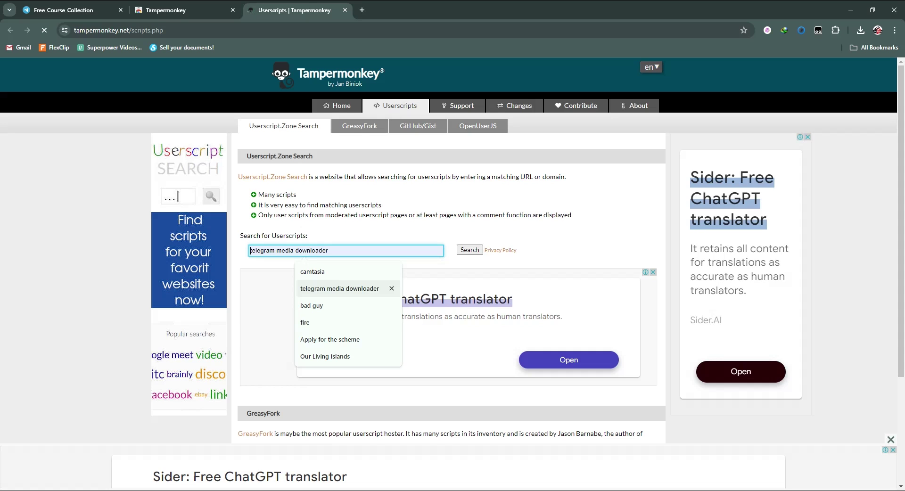
left_click(340, 288)
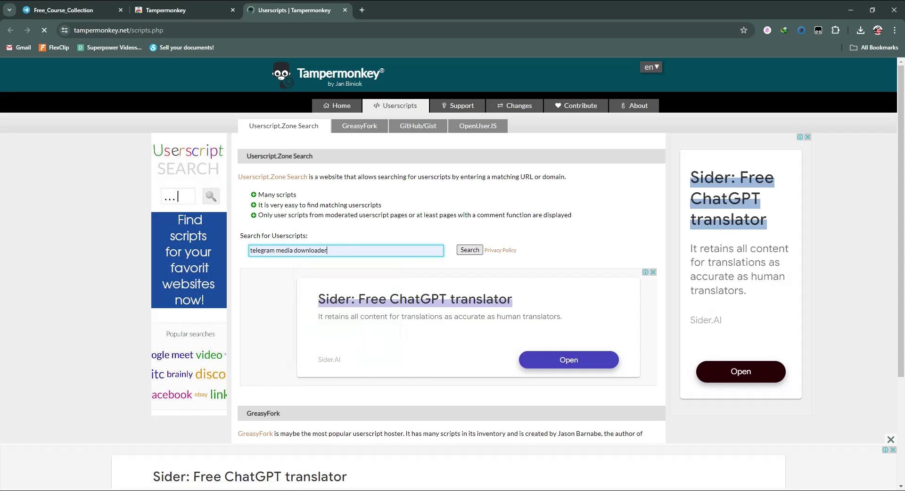
key("Return")
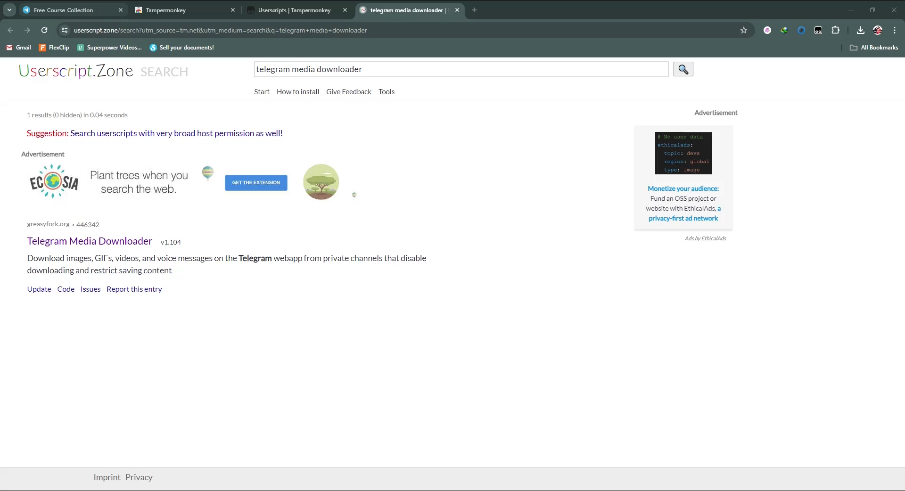
Step: Switch back to the Free_Course_Collection Telegram channel tab
left_click(62, 10)
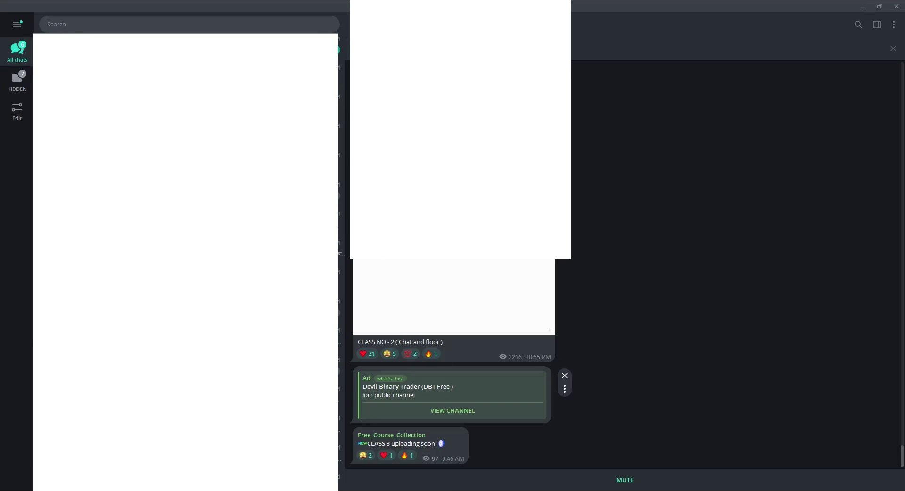
Step: Show a channel post's options menu with Copy Post Link and Report
left_click(509, 261)
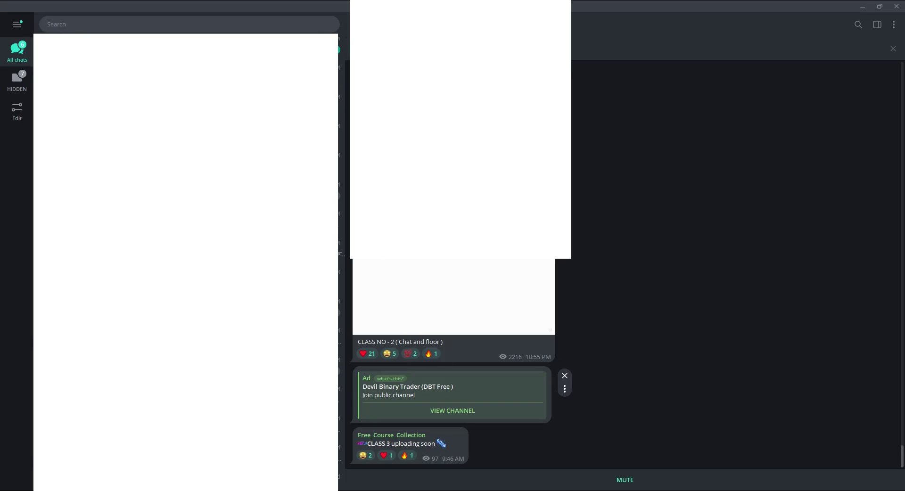